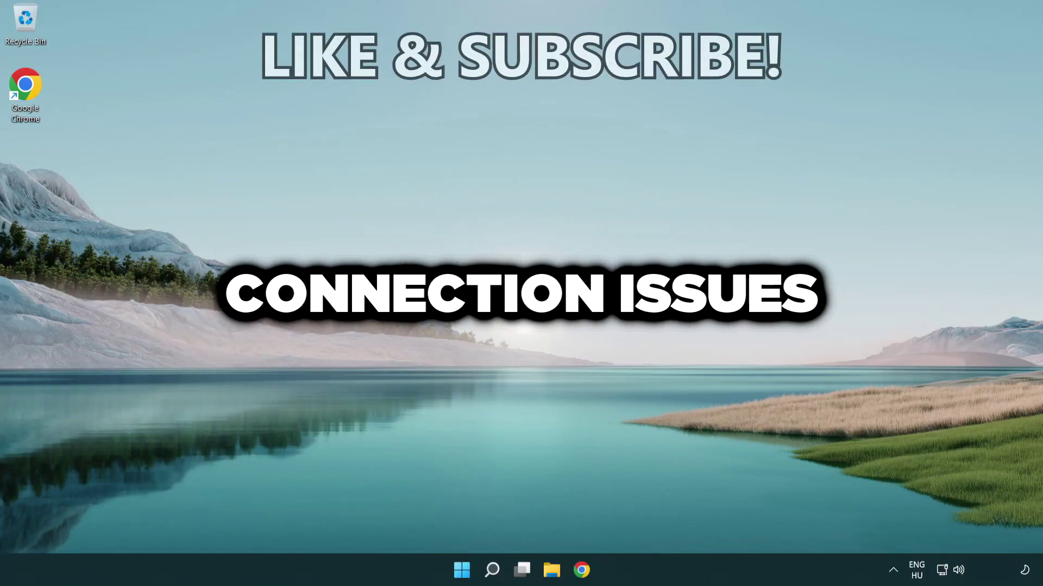
Step: Search for 'cmd' and launch Command Prompt as administrator
left_click(493, 576)
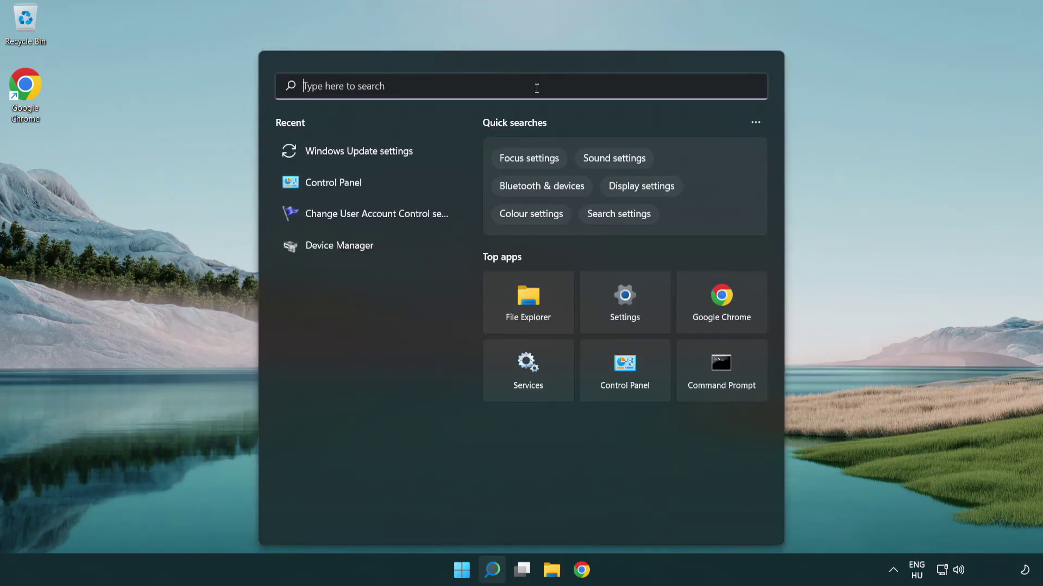
type("cmd")
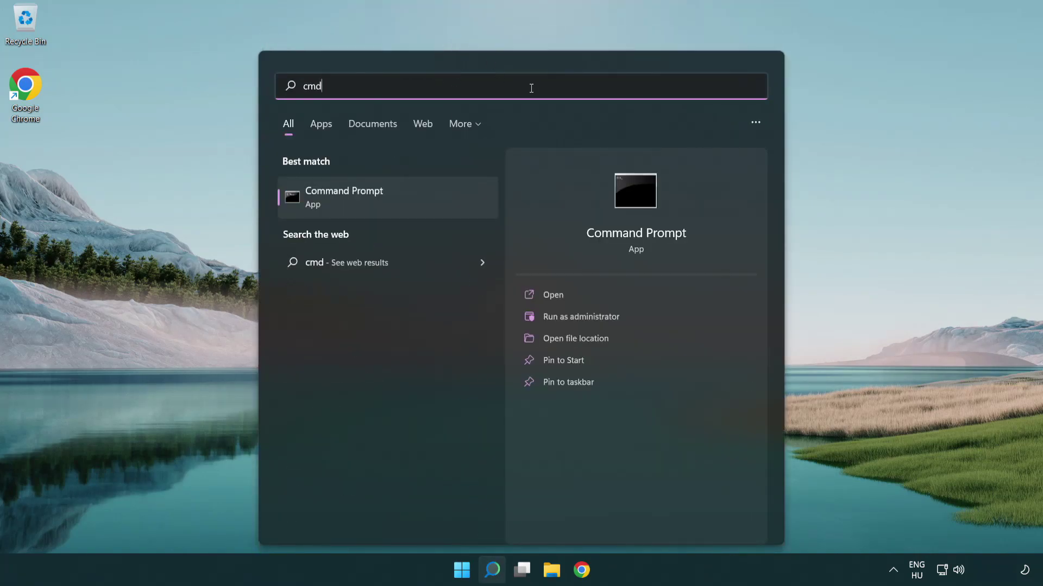
right_click(425, 195)
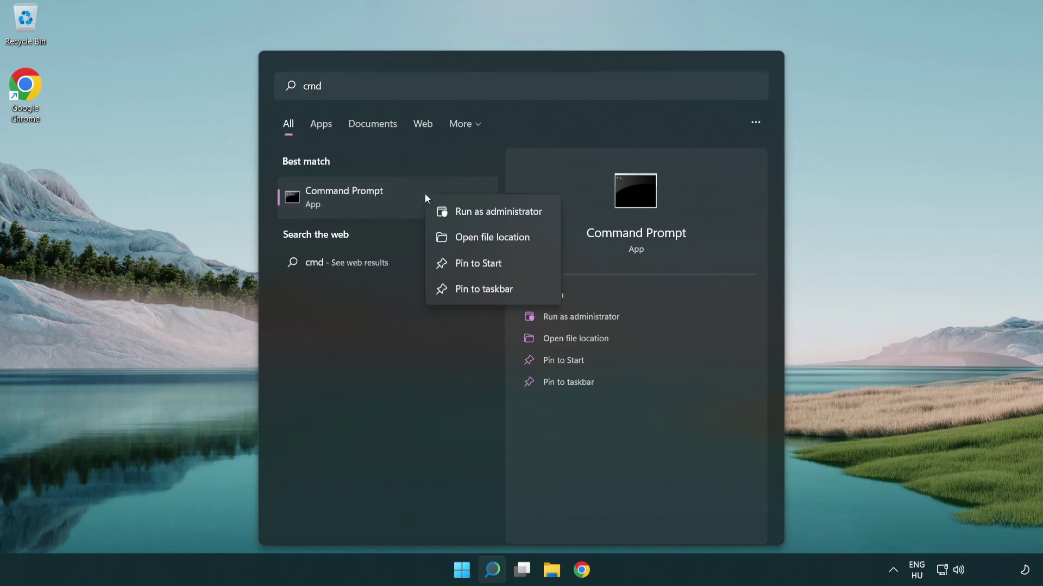
left_click(505, 214)
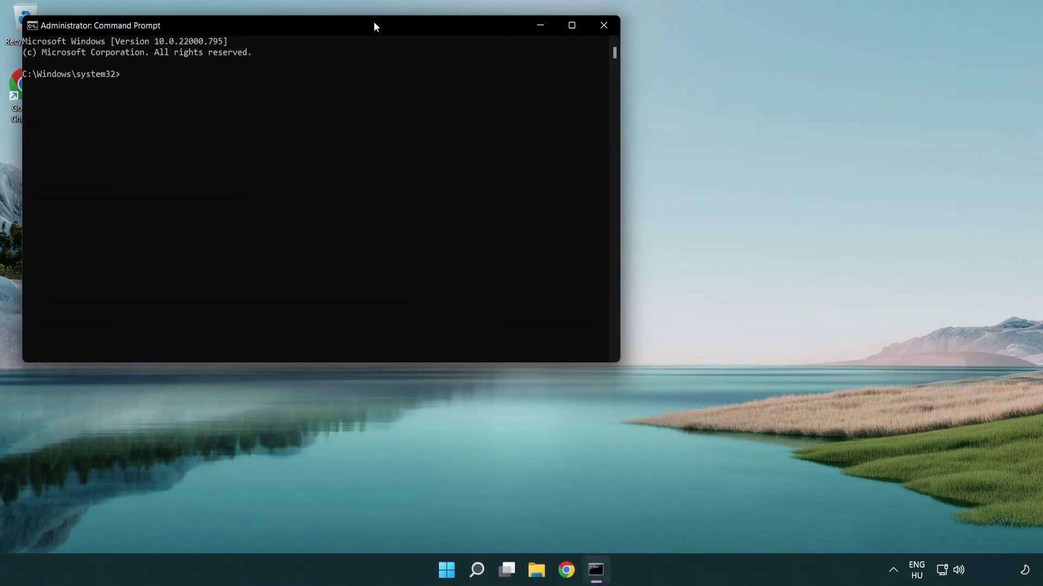
Step: Flush the DNS resolver cache with ipconfig /flushdns
left_click_drag(374, 22, 565, 120)
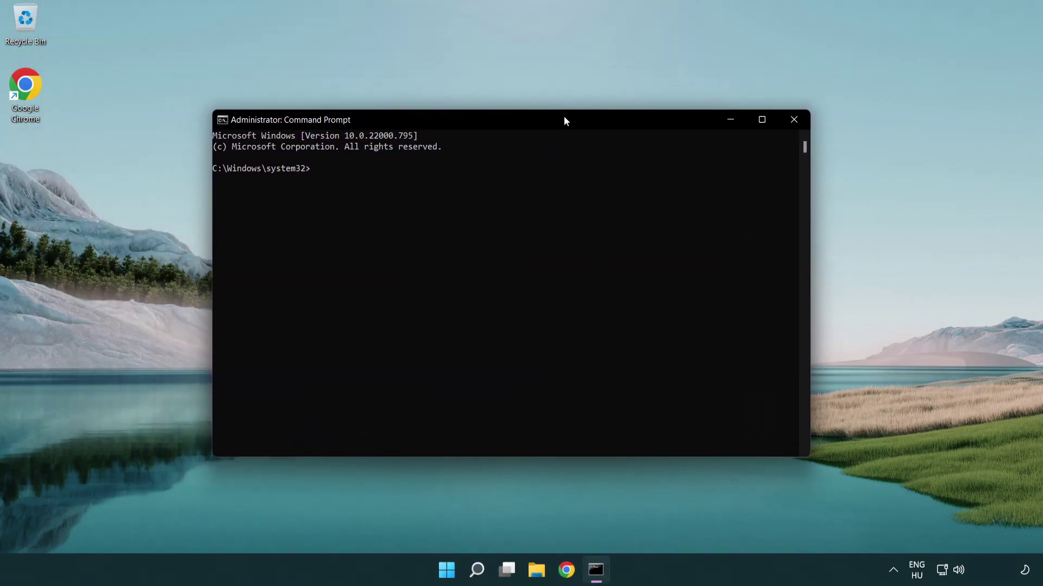
type("i")
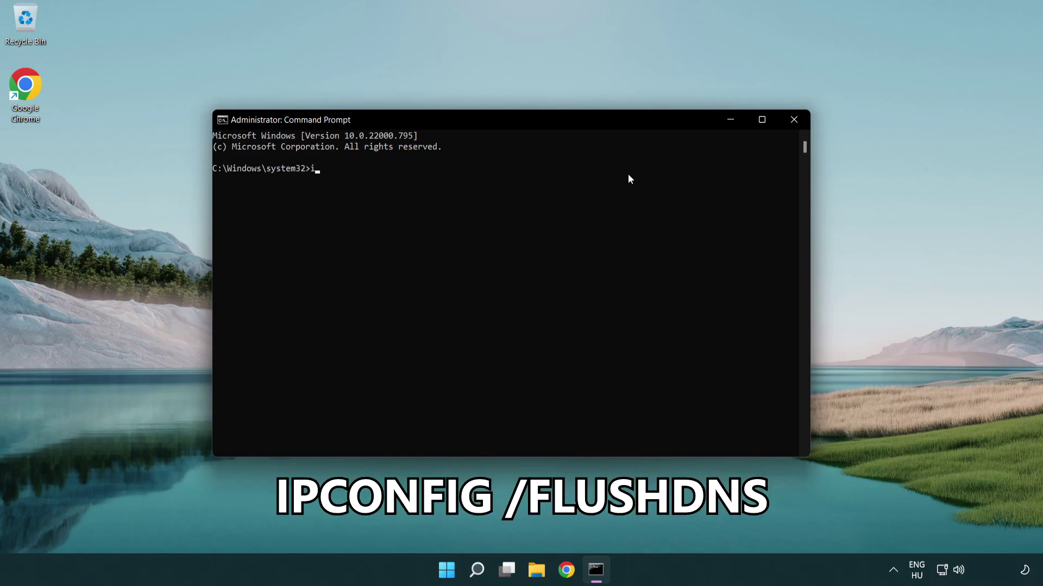
type("pconfig /flushdns")
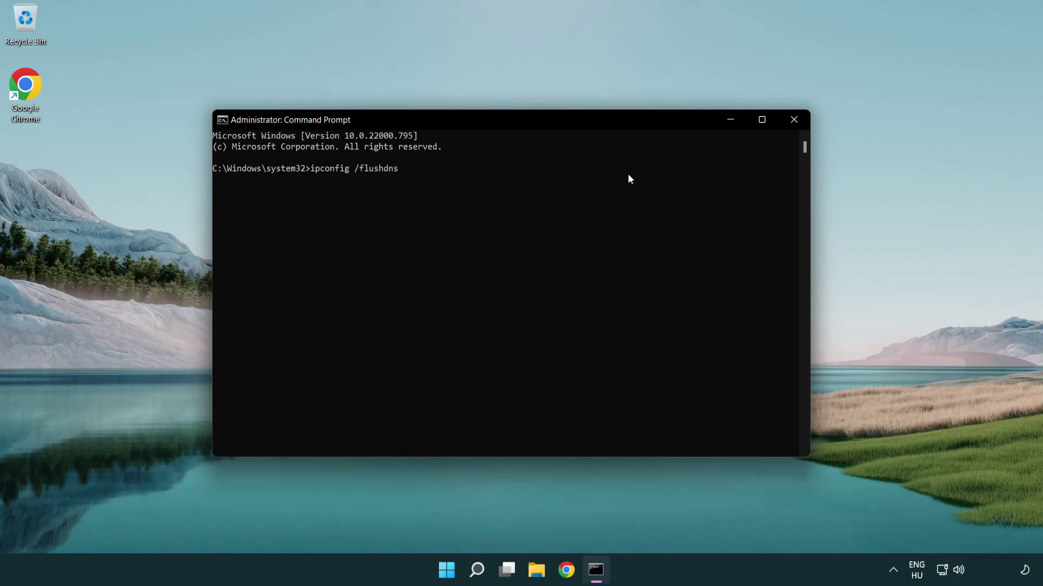
key("Return")
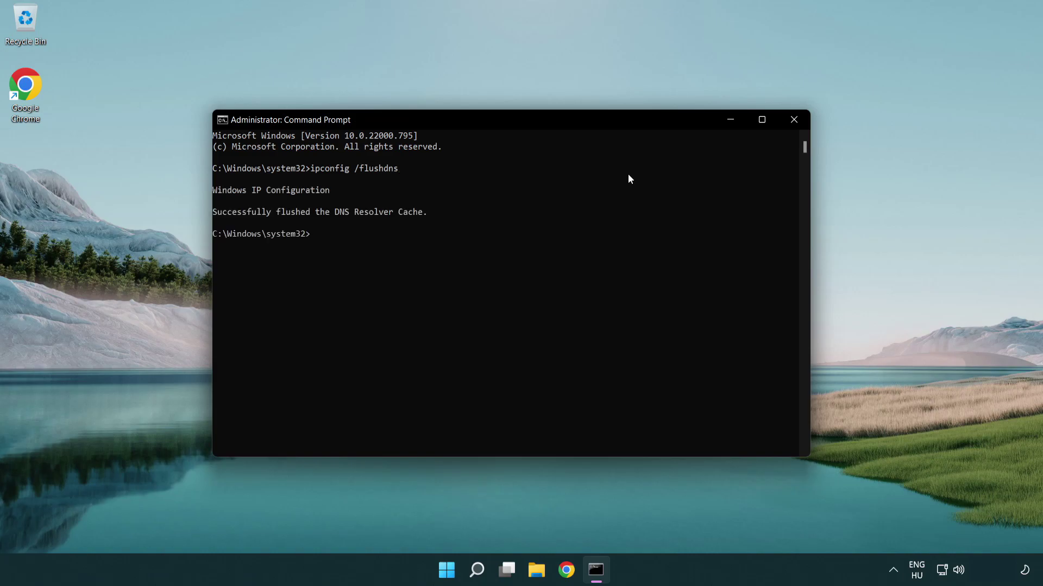
Step: Reset the Winsock catalog with netsh winsock reset, then enter the exit command
type("net")
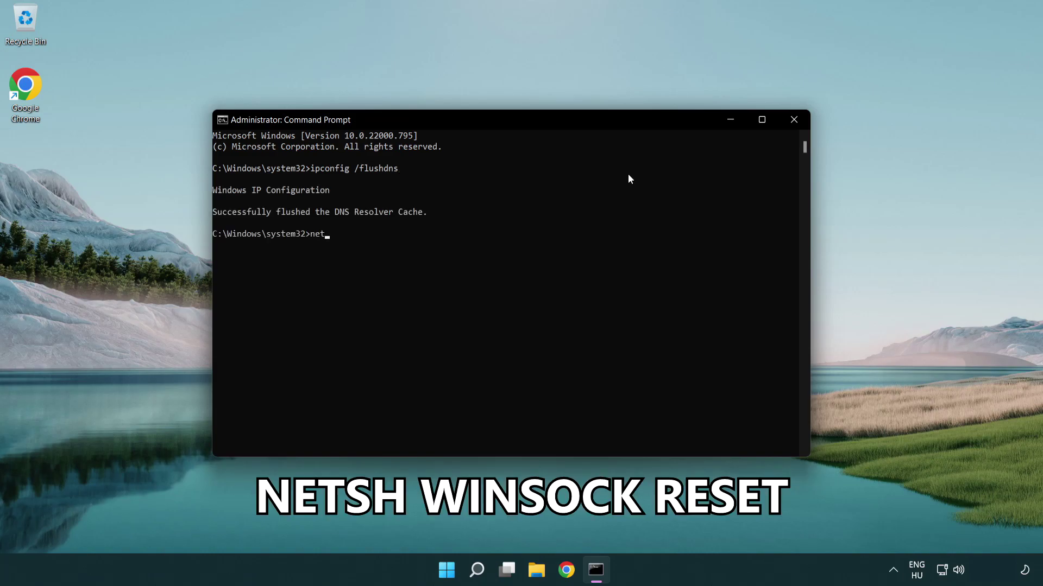
type("sh winsock reset")
key("Return")
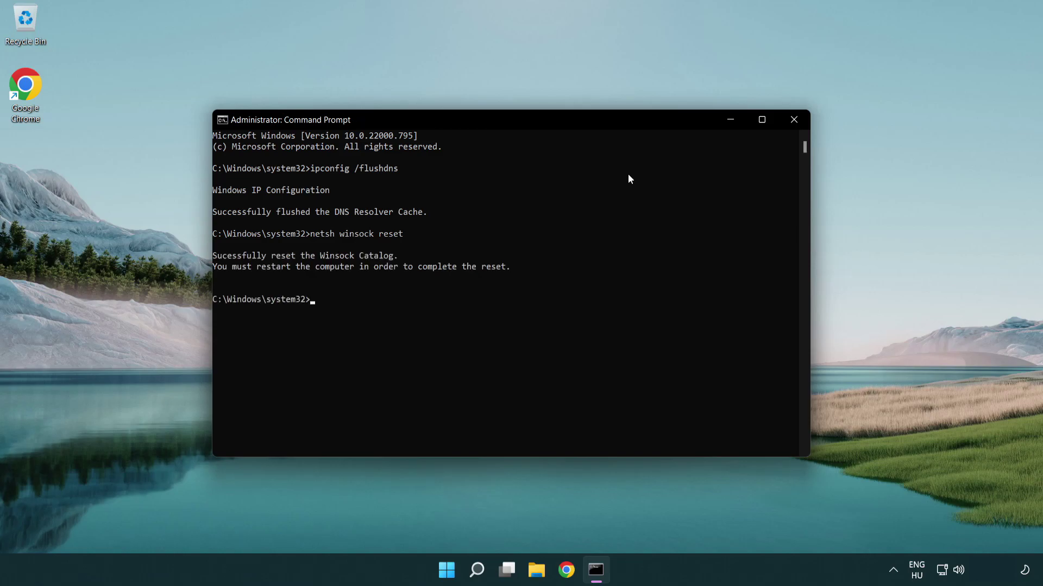
type("exit")
Step: Close Command Prompt and open Network Connections via Advanced network settings > More network adapter options
key("Return")
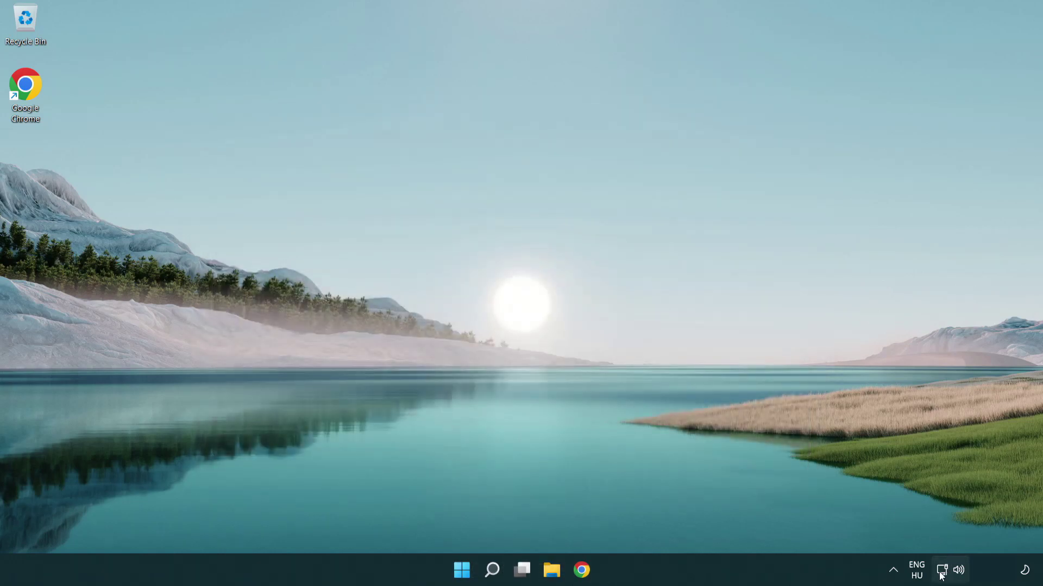
right_click(945, 576)
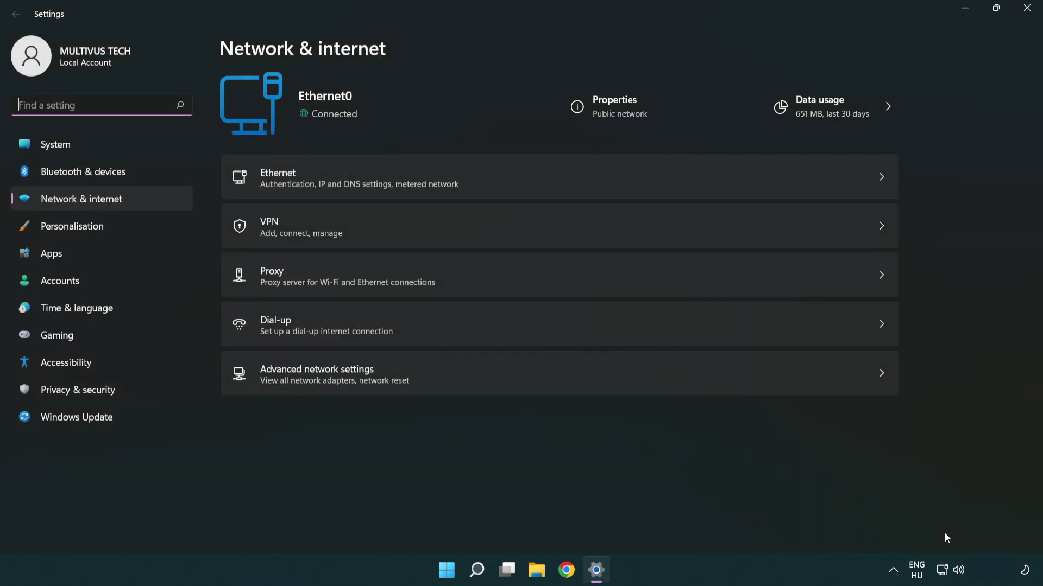
left_click(562, 386)
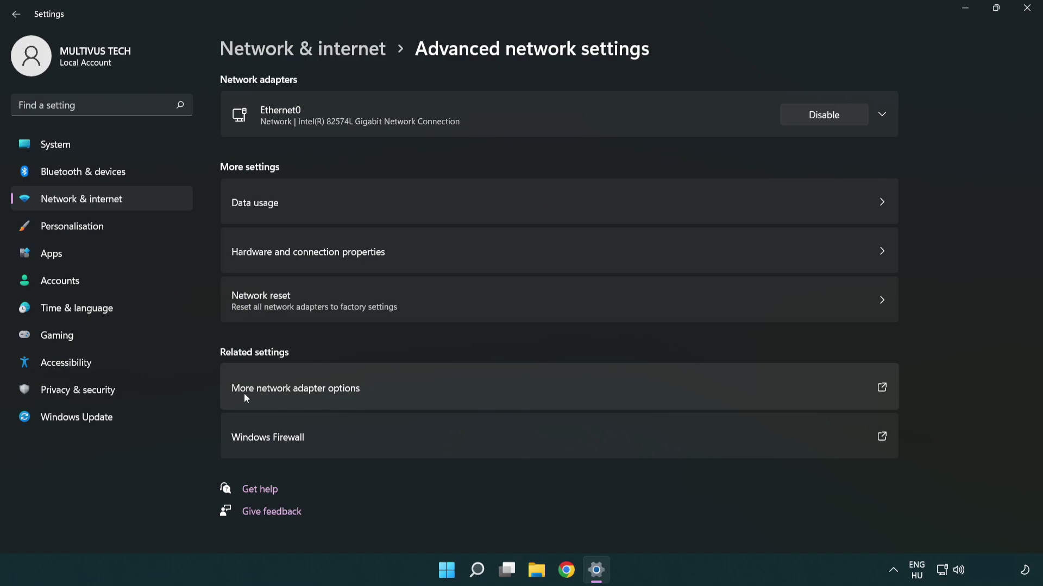
left_click(319, 392)
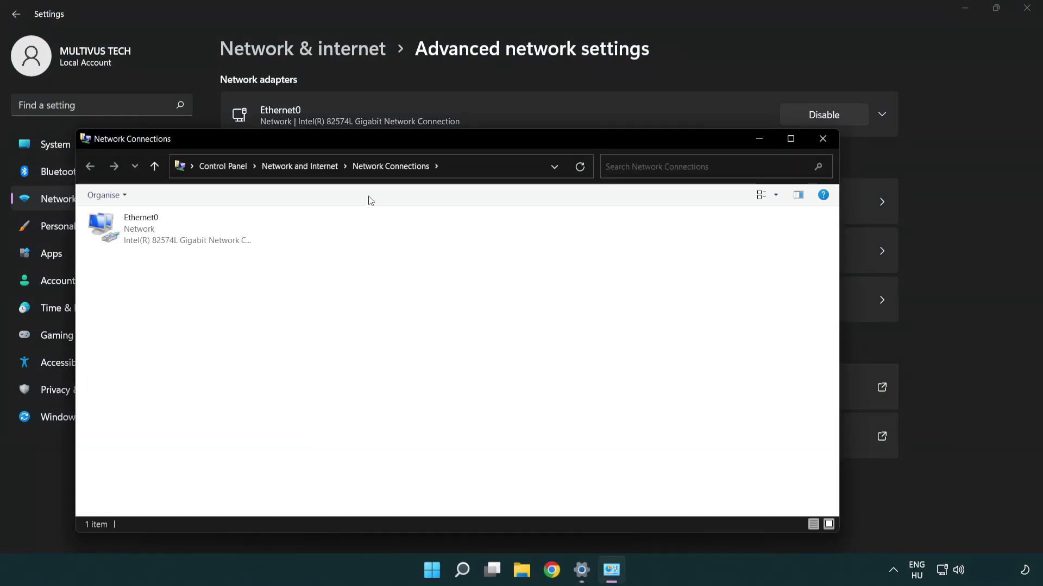
Step: Open Ethernet0's Properties and select Internet Protocol Version 4 (TCP/IPv4)
left_click_drag(387, 142, 454, 82)
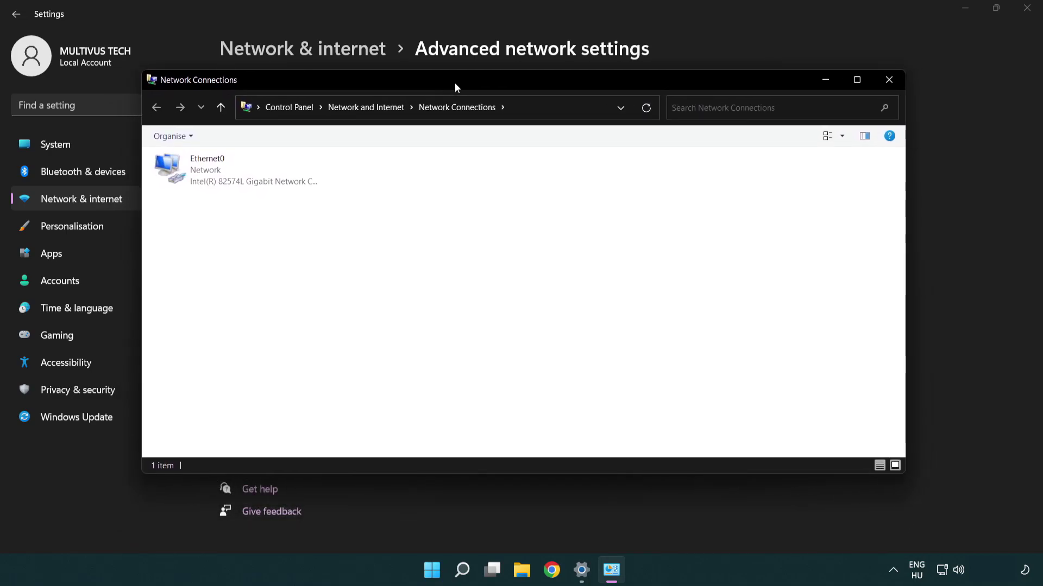
left_click(212, 177)
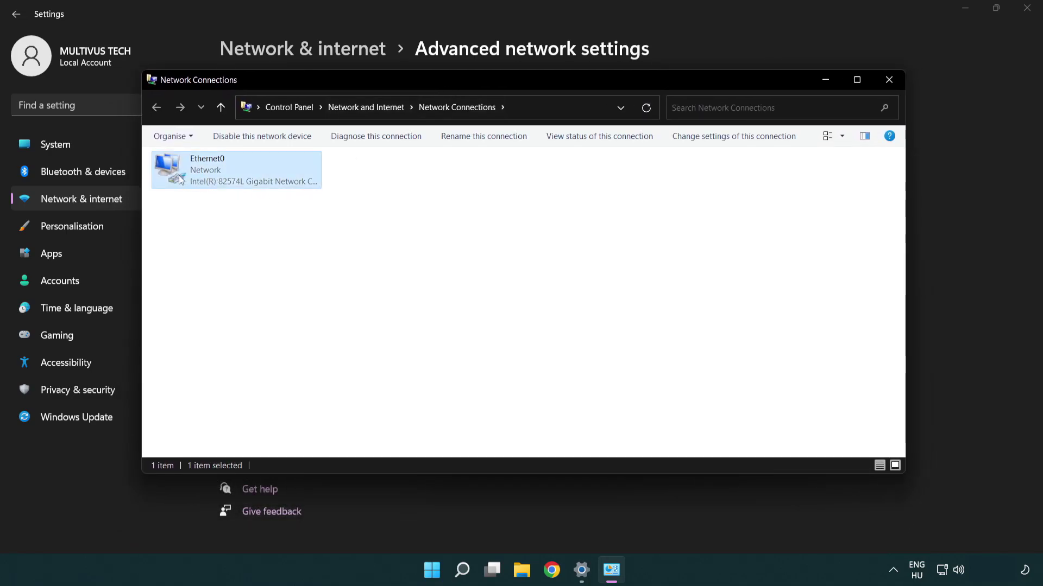
right_click(235, 173)
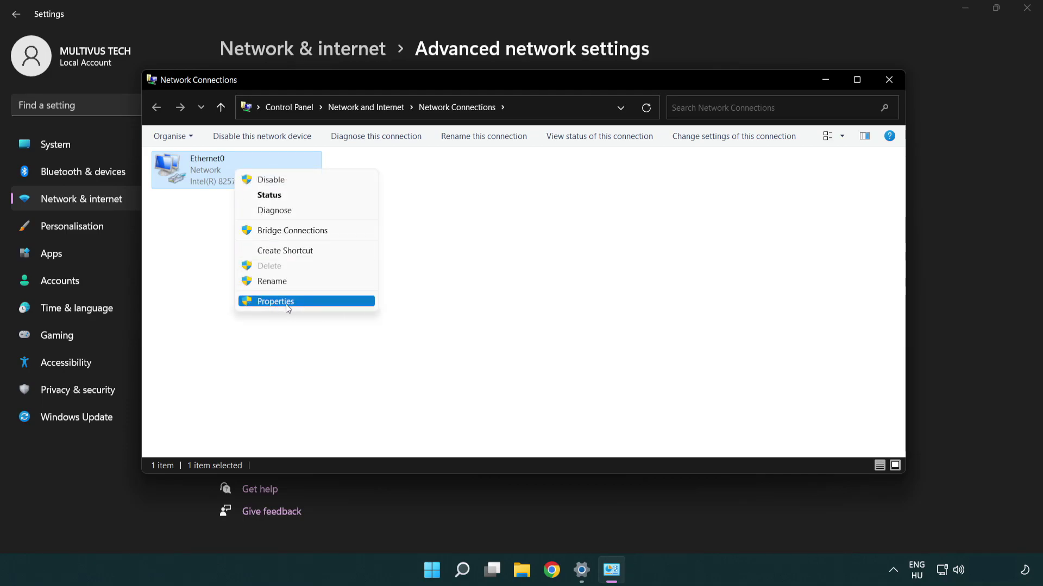
left_click(316, 305)
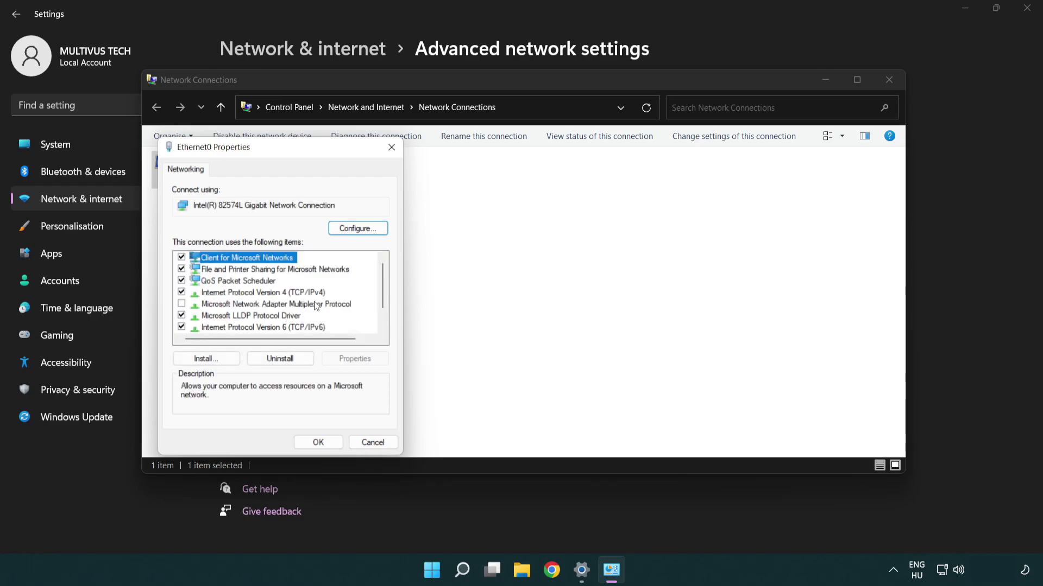
left_click_drag(267, 153, 505, 141)
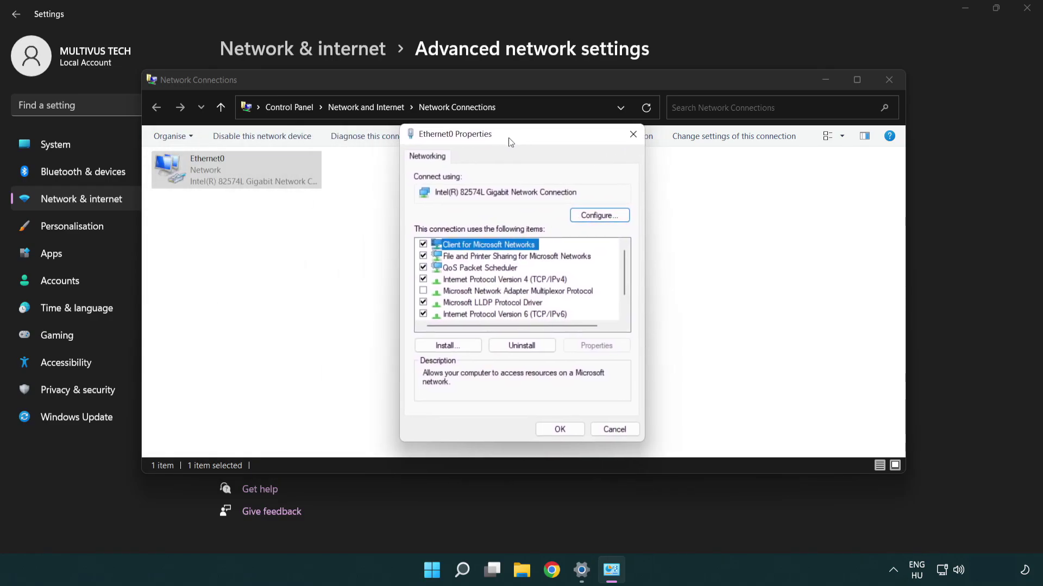
left_click(478, 282)
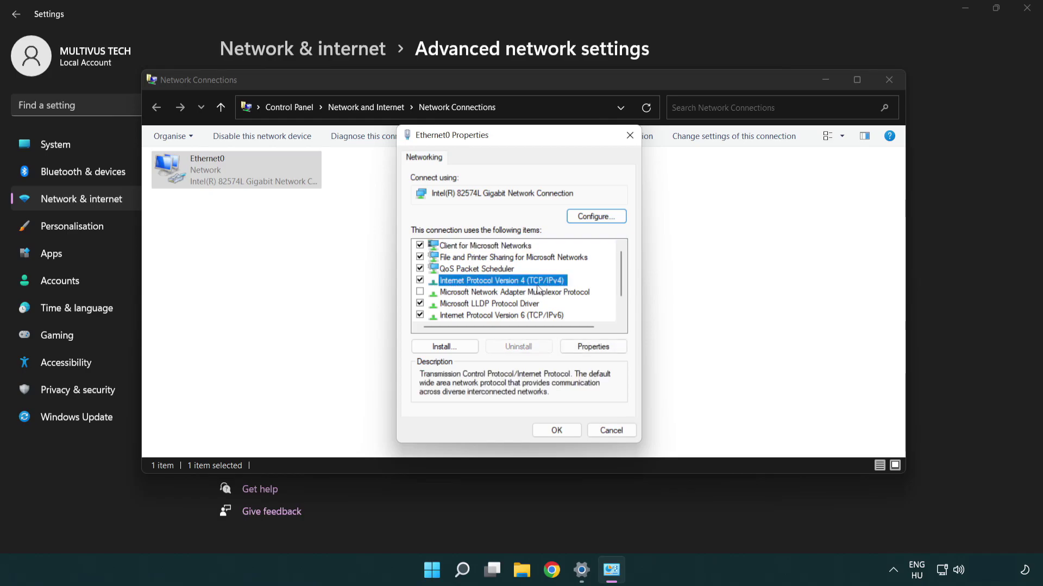
Step: Set Ethernet0's IPv4 DNS servers to 8.8.8.8 and 8.8.4.4, apply, and close the adapter properties
left_click(595, 356)
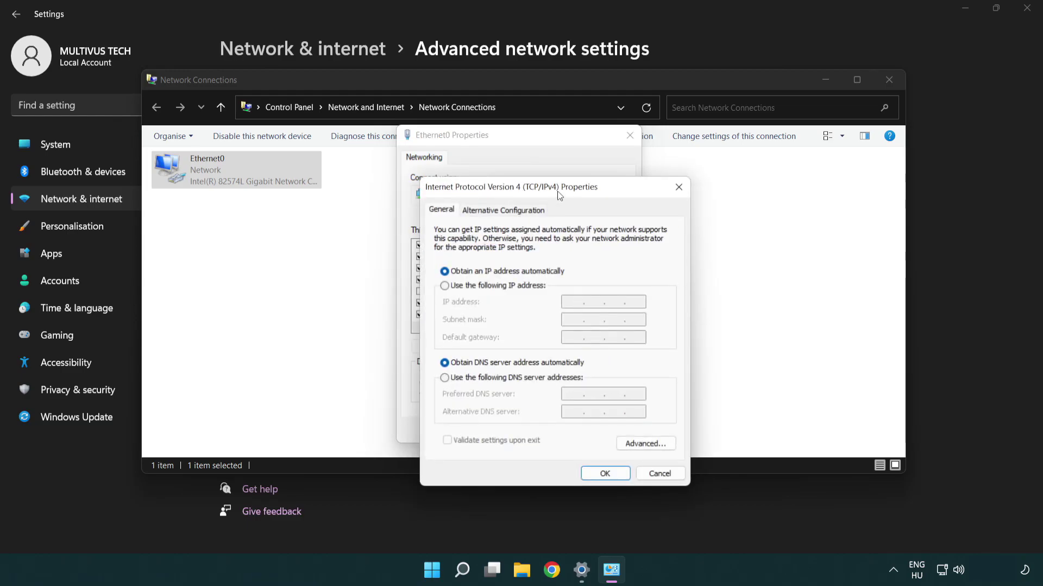
left_click_drag(559, 195, 523, 149)
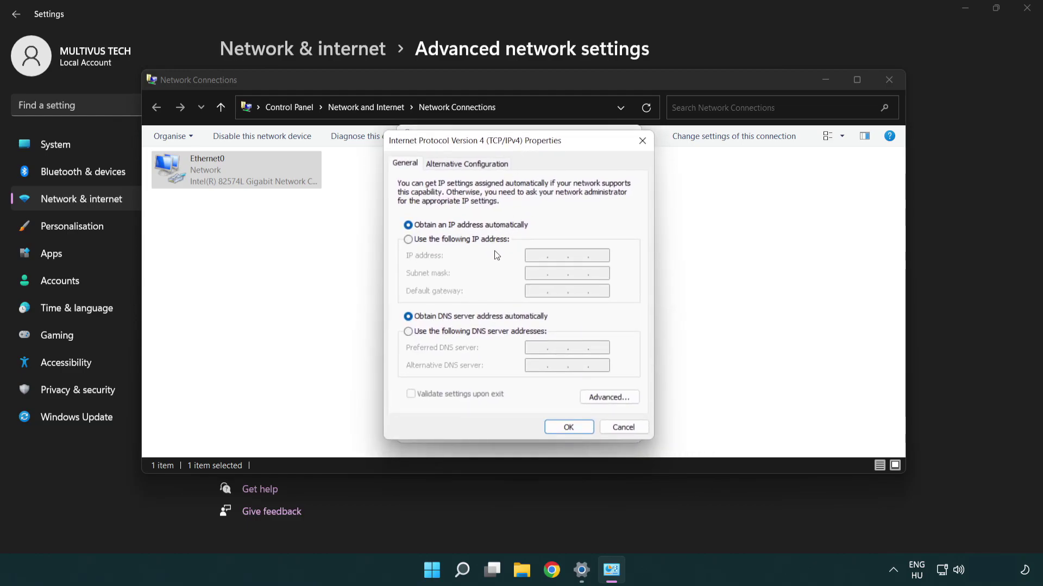
left_click(427, 334)
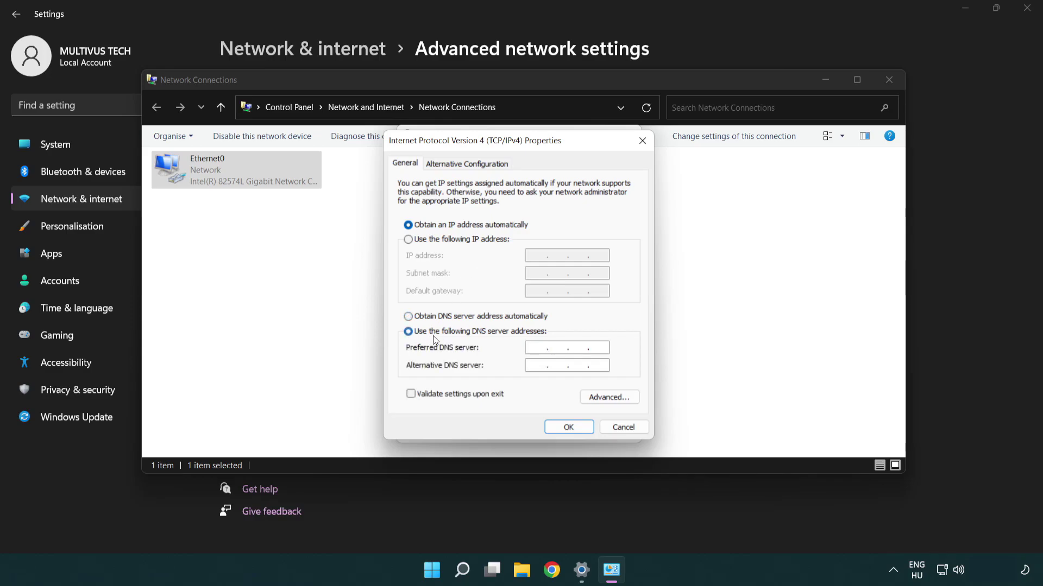
left_click(537, 348)
type("8")
type("8")
type("8.")
type("8")
type("8.8.")
type("4.4")
left_click(567, 428)
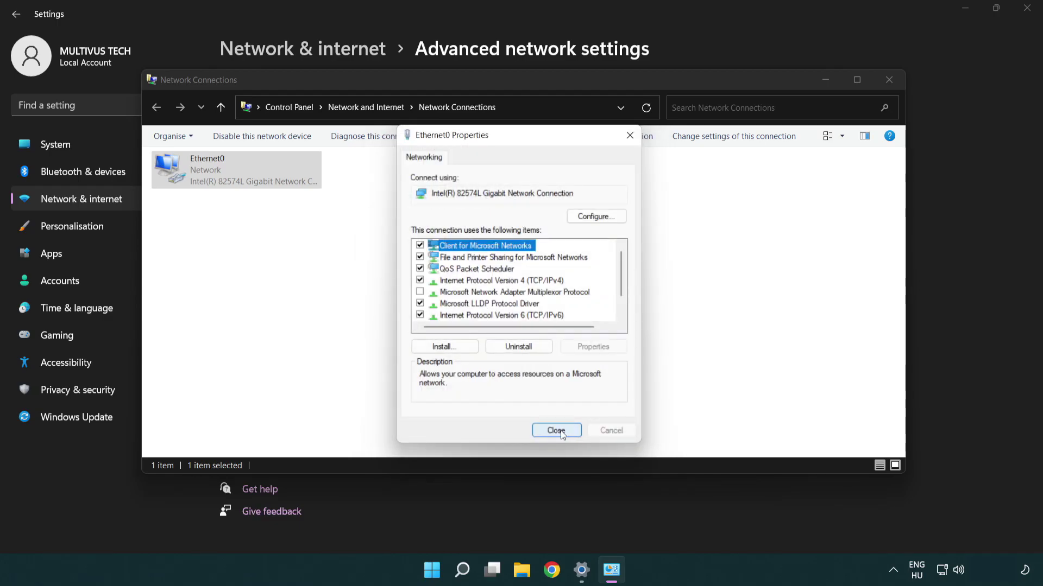
left_click(563, 431)
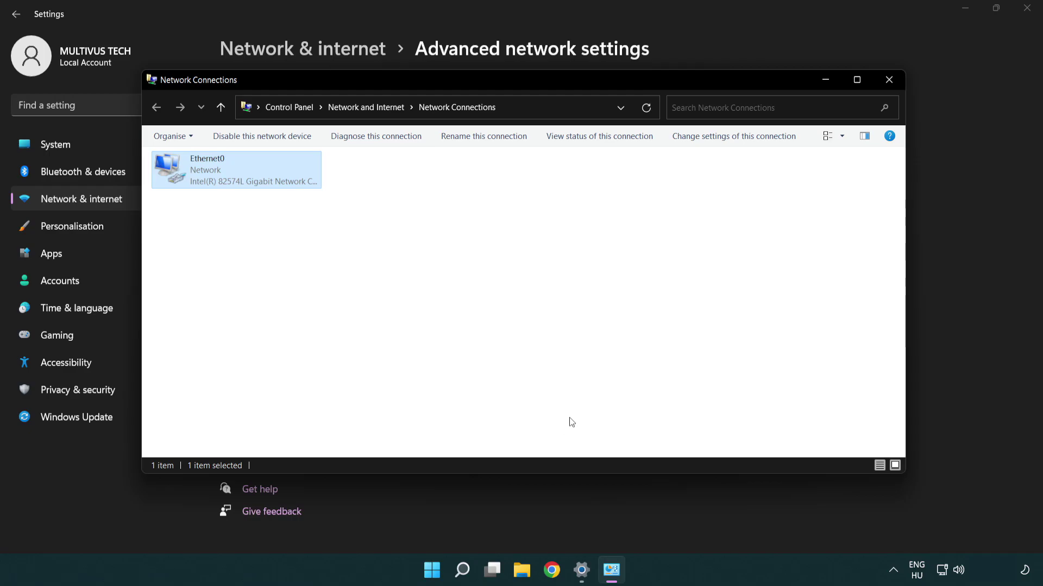
Step: Close Network Connections and Settings, then bring up the Start menu's power options
left_click(889, 81)
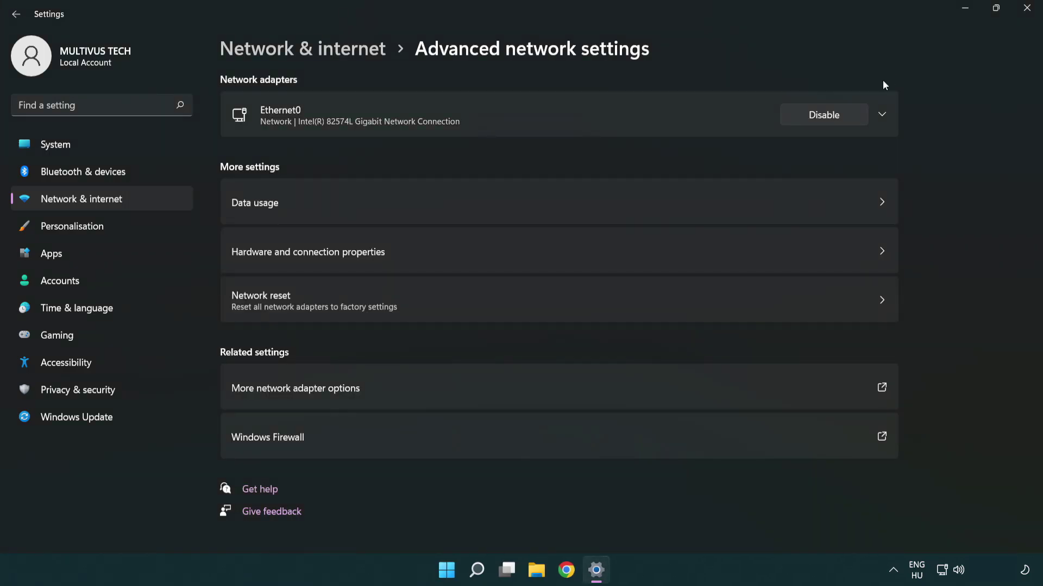
left_click(1025, 9)
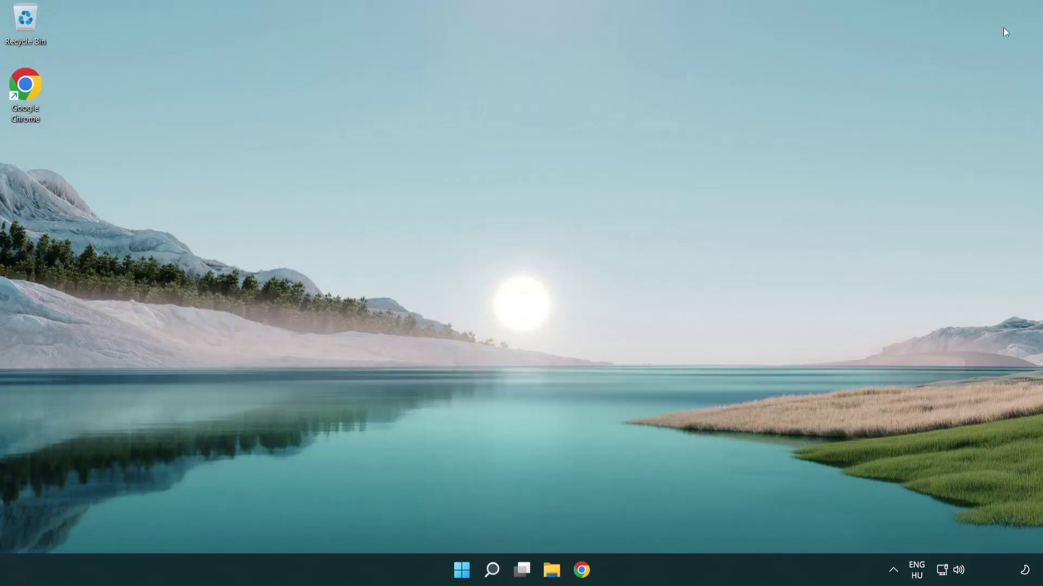
left_click(461, 569)
left_click(690, 524)
Step: Go to Advanced network settings > Network reset and click Reset now
right_click(942, 570)
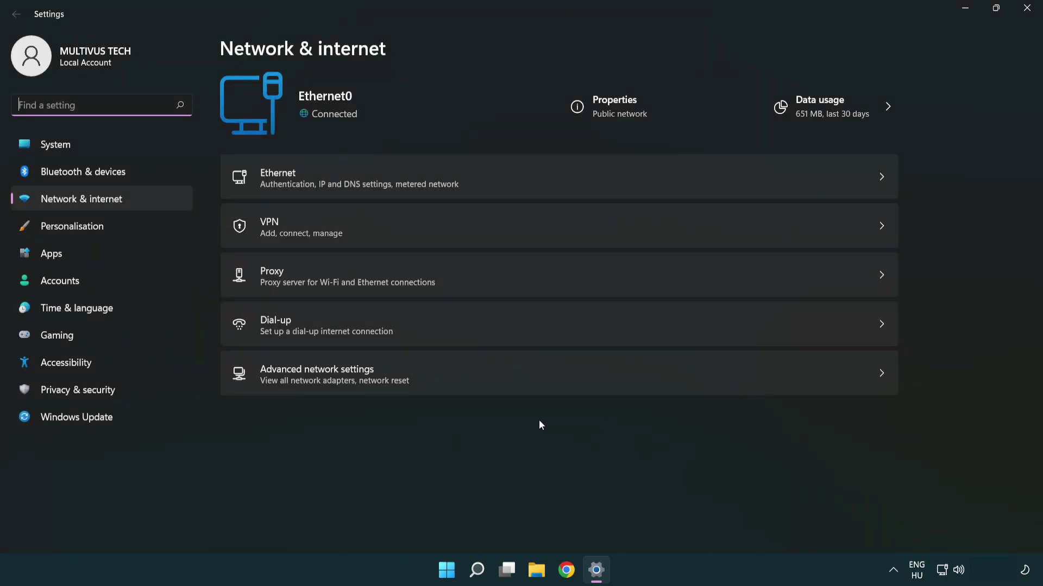
left_click(472, 378)
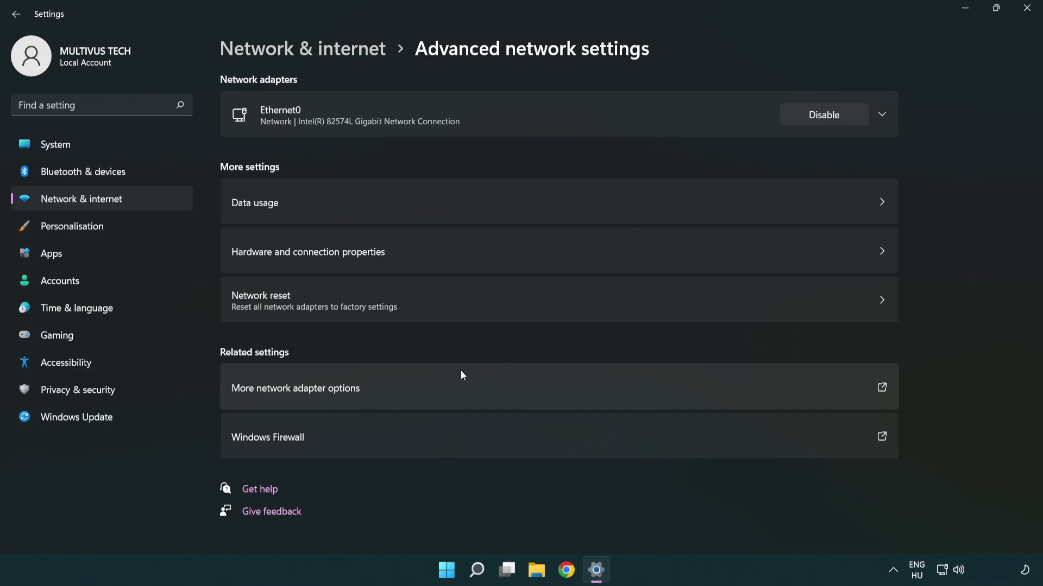
left_click(469, 308)
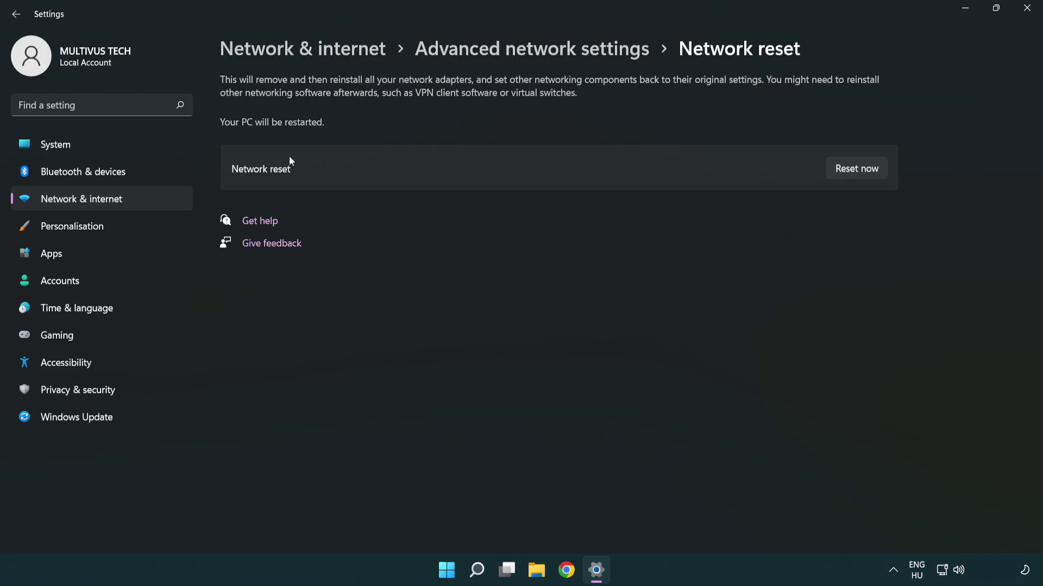
left_click(867, 171)
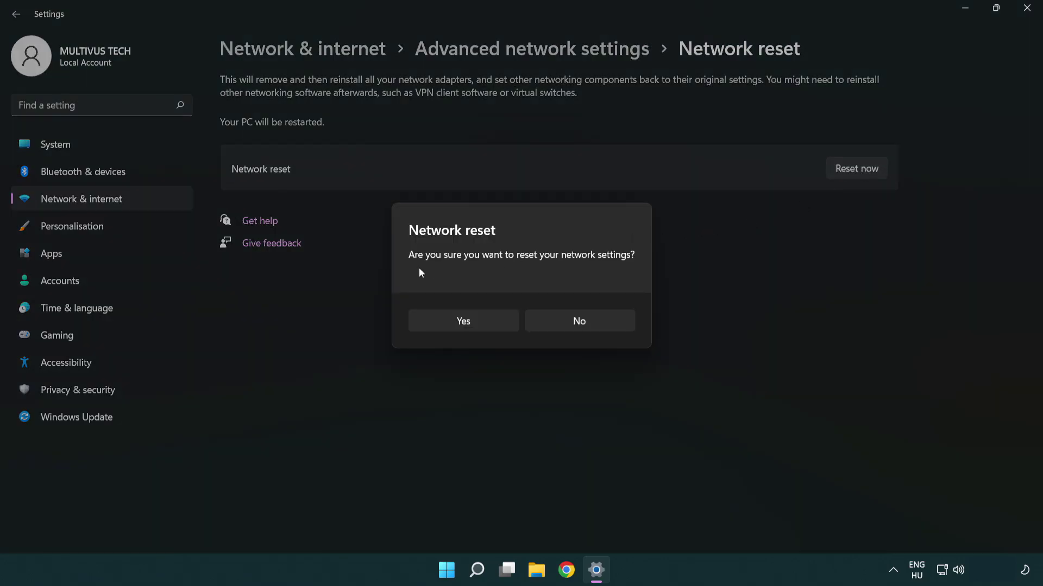
Step: Confirm the network reset with Yes, dismiss the 5-minute sign-out notice, and close Settings
left_click(473, 327)
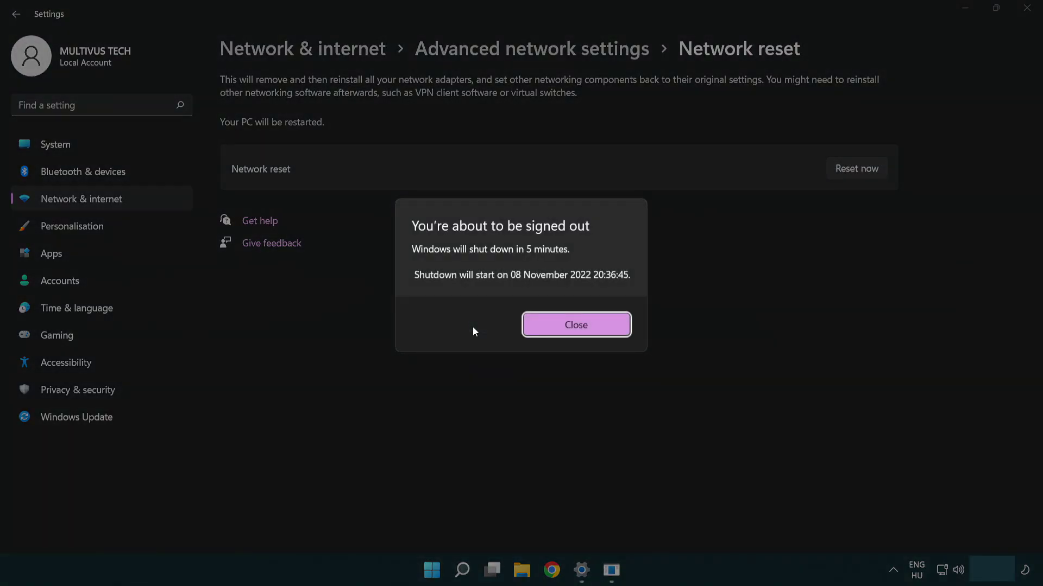
left_click(592, 324)
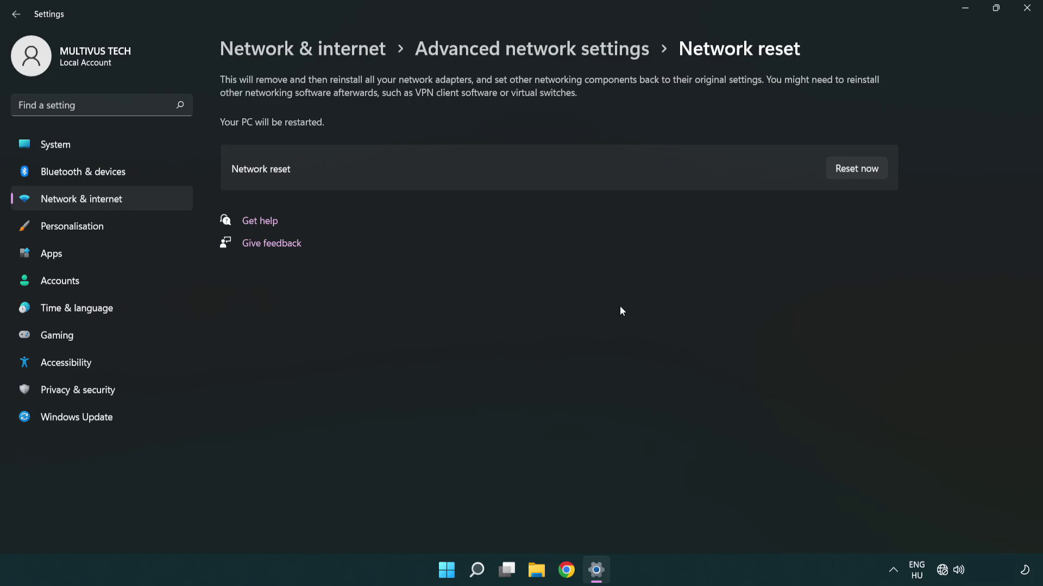
left_click(1030, 11)
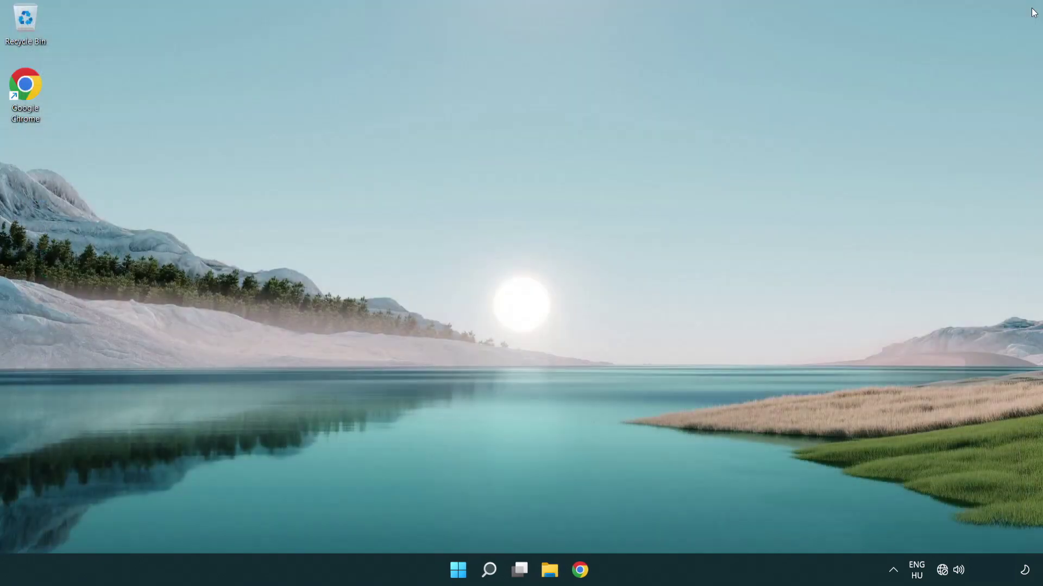
Step: Open the Start menu's power options showing Sleep, Shut down and Restart
left_click(462, 569)
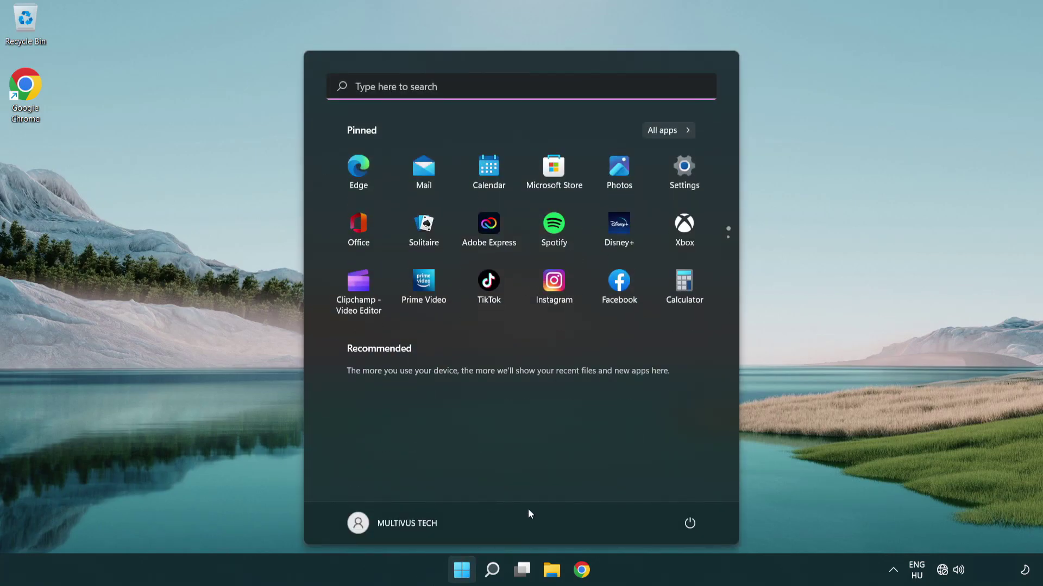
left_click(689, 523)
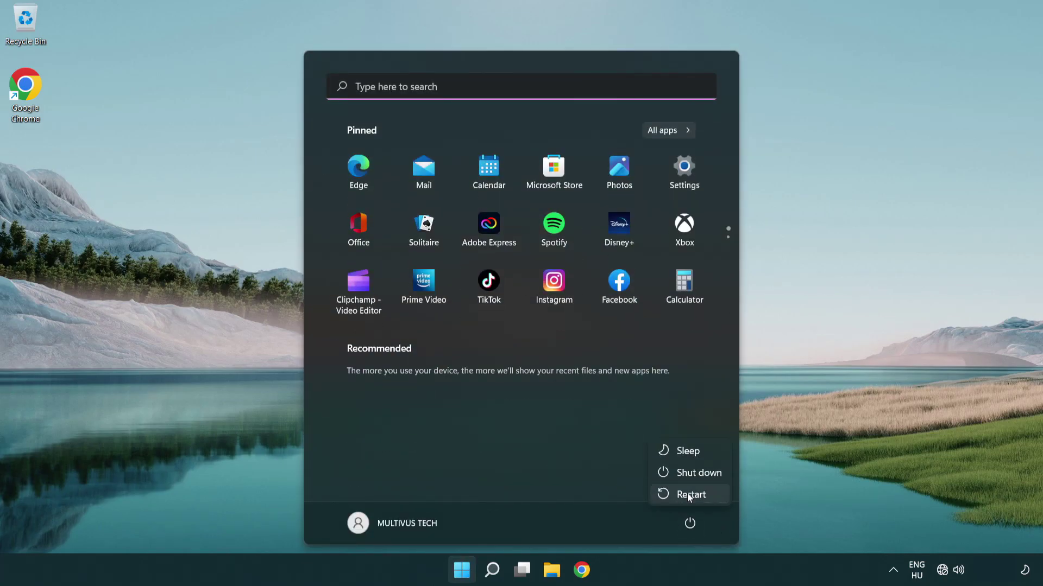